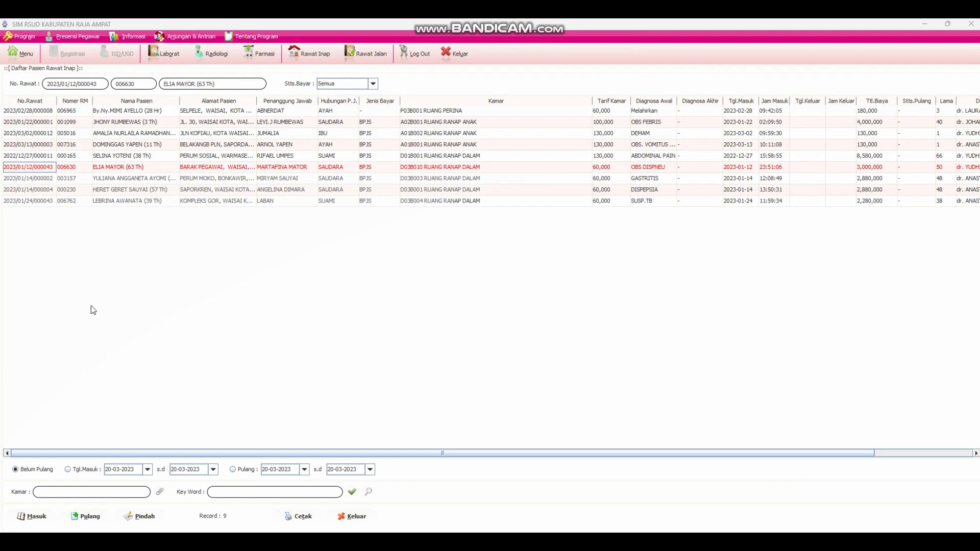
Step: Switch to Notepad and replace the heading with "Klik 2x pada data pasien yang akan dilakukan pemeriksaan"
key(alt+Tab)
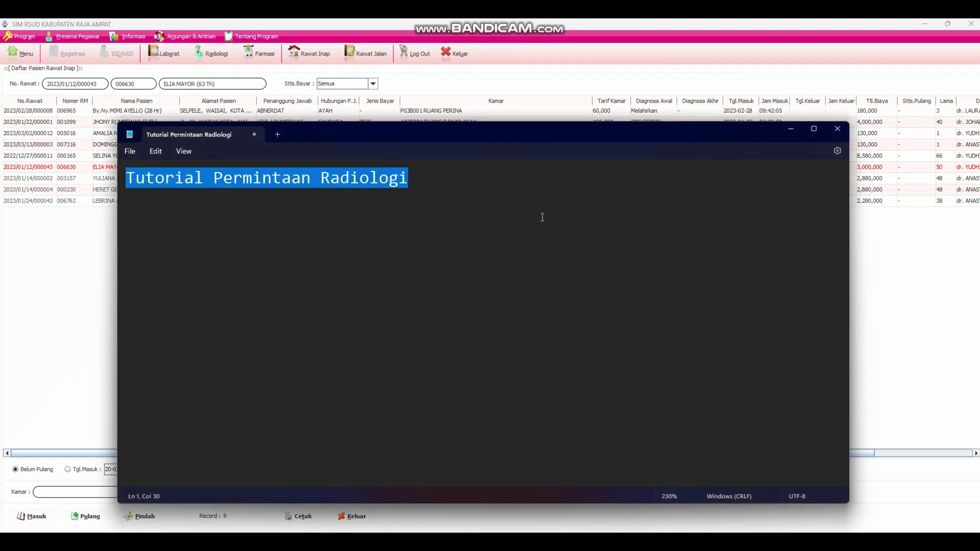
text(Klik )
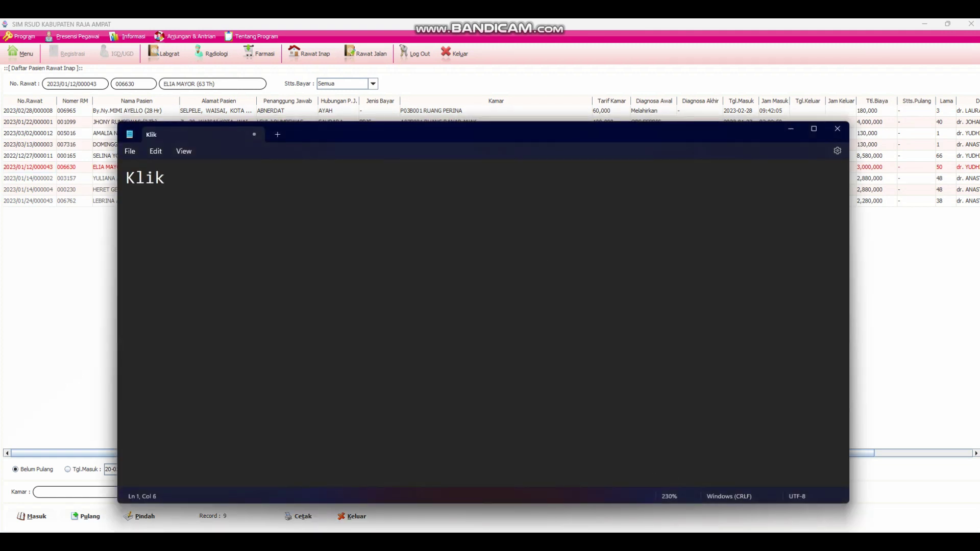
text(2x pada data )
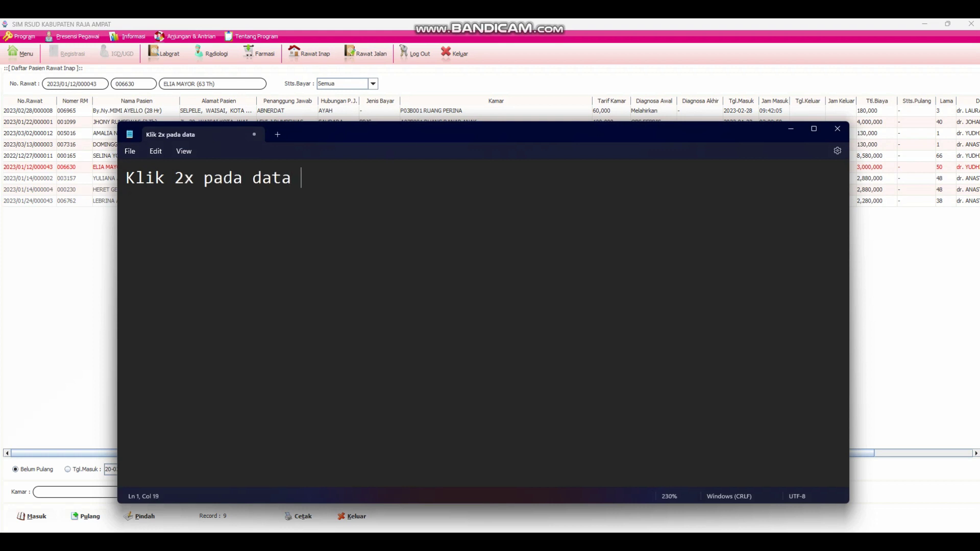
text(pasien yang )
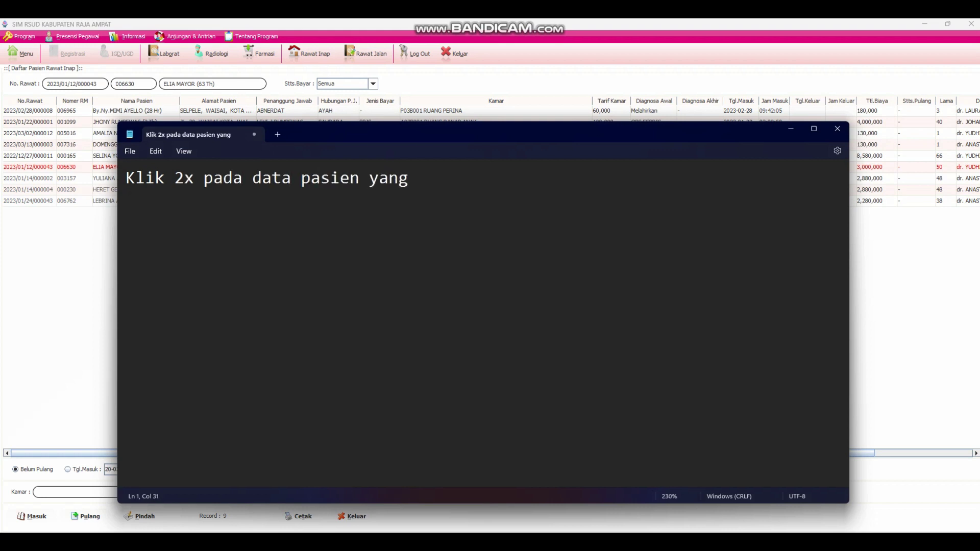
text(akan dilaku)
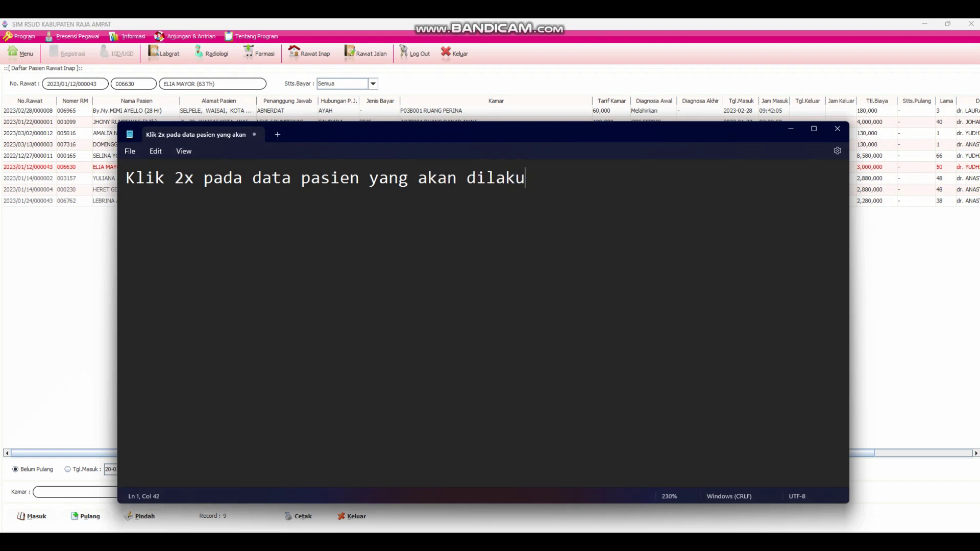
text(kan peme)
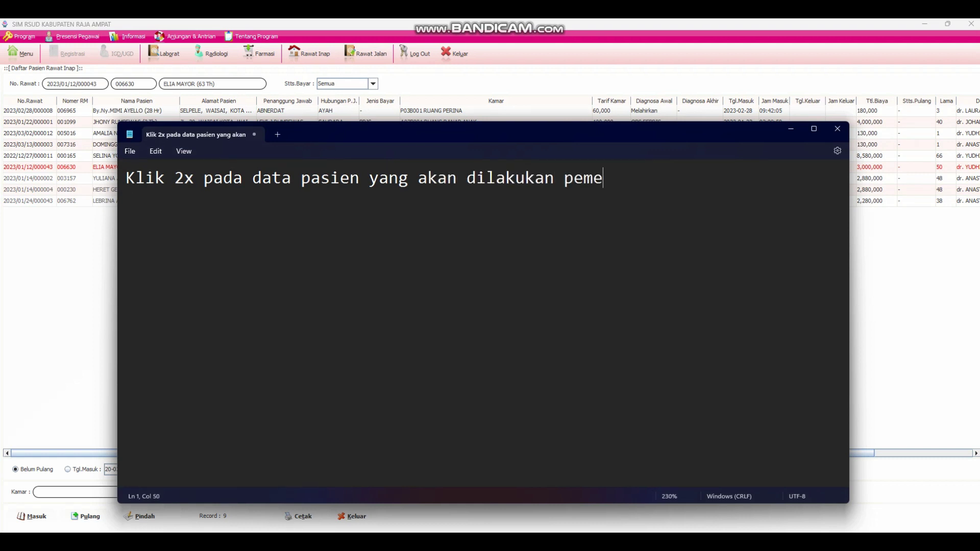
text(riksaan)
Step: Switch to the hospital system and open the inpatient care form for the patient admitted on 2023-01-12
click(25, 169)
double_click(14, 173)
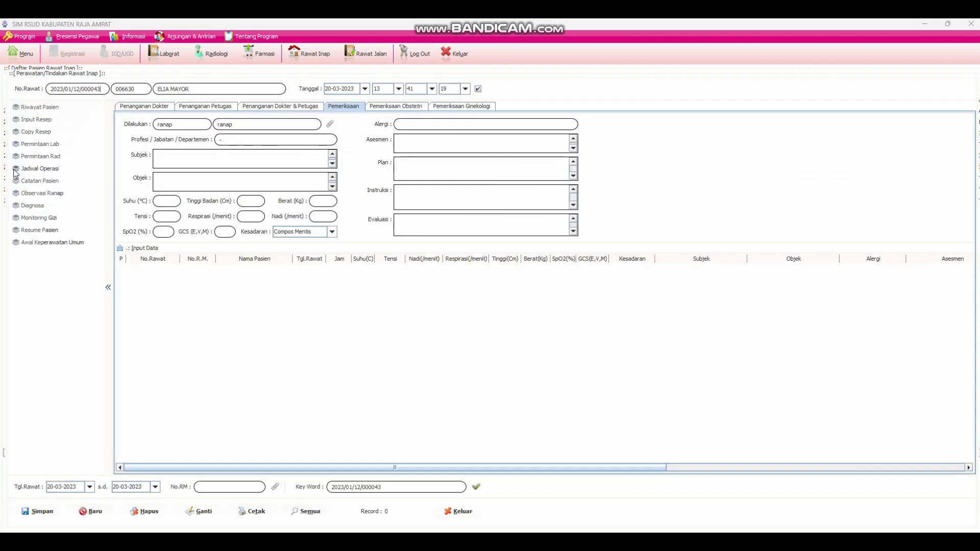
Step: Switch to Notepad and rewrite the note as "Klik menu permintaan rad pada menu sebelah kiri"
key(alt+Tab)
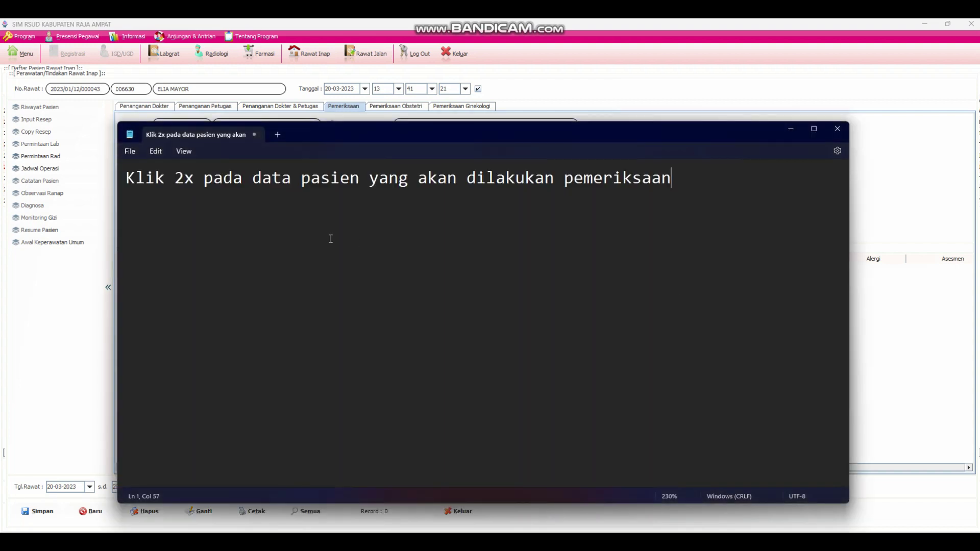
drag(693, 181, 176, 198)
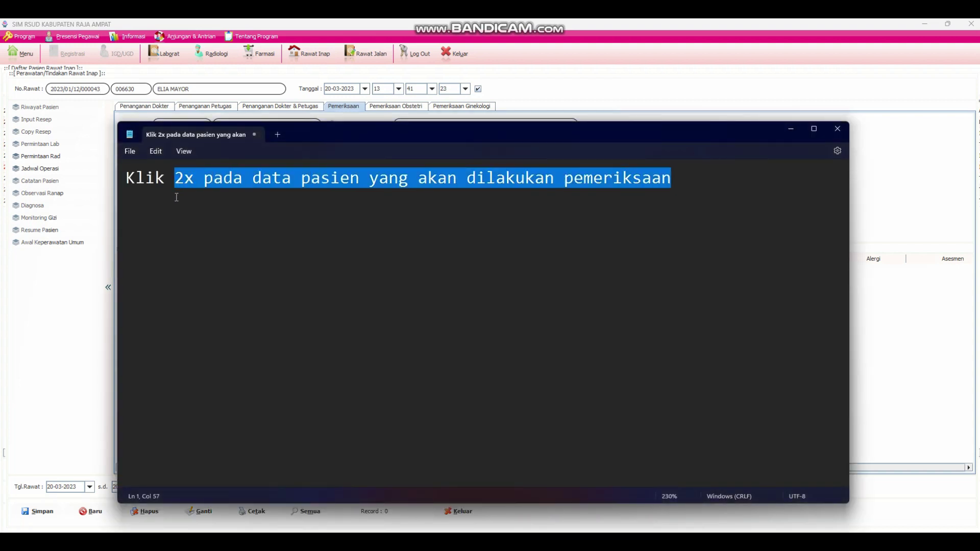
text(menu )
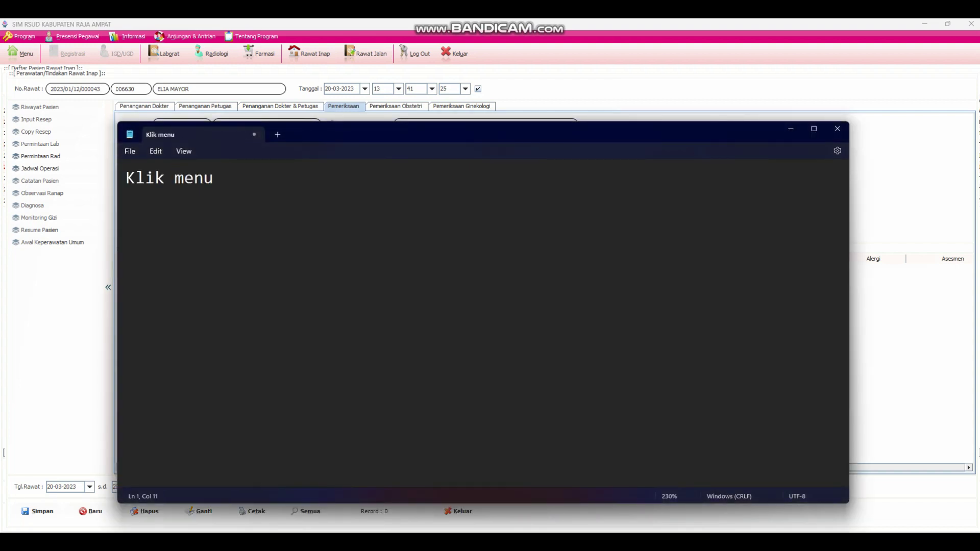
text(permintaa)
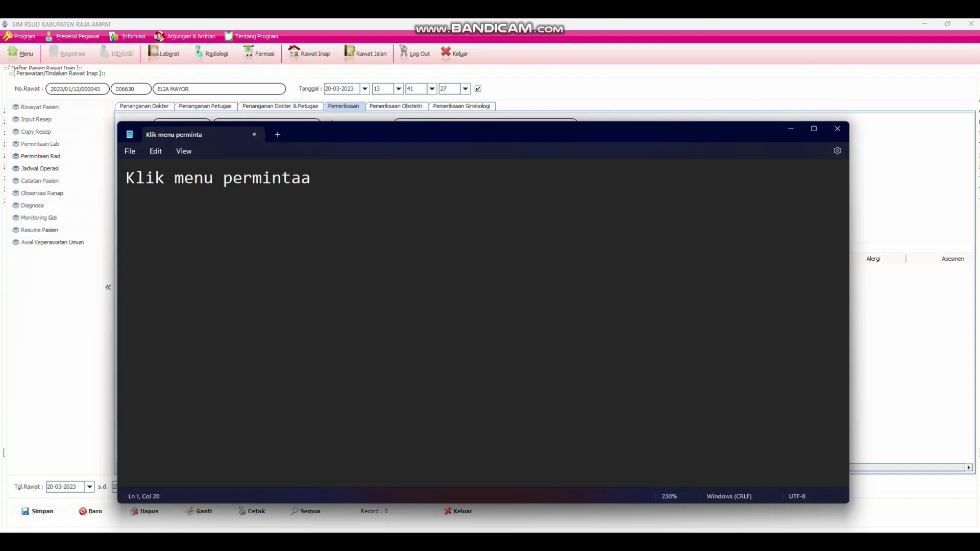
text(n rad pada )
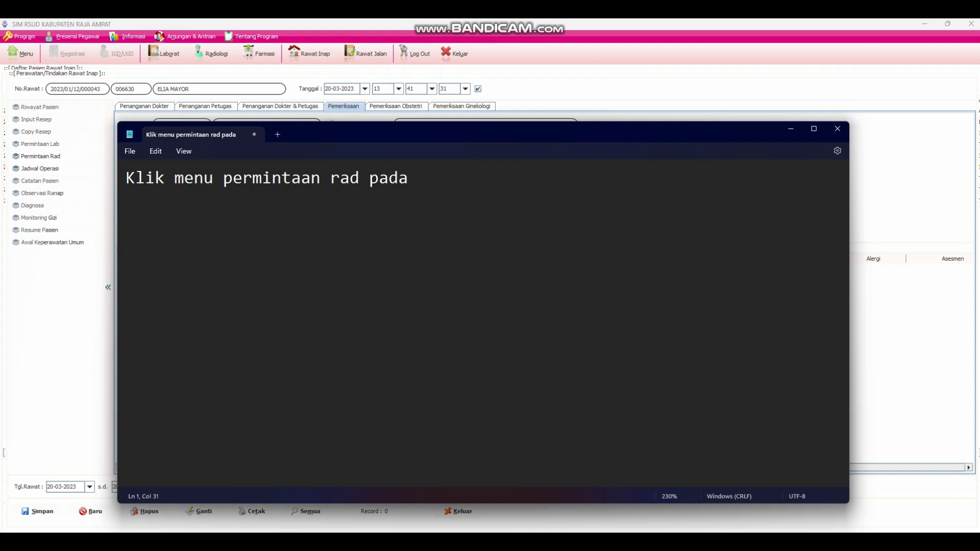
text(menu sebelah kiri)
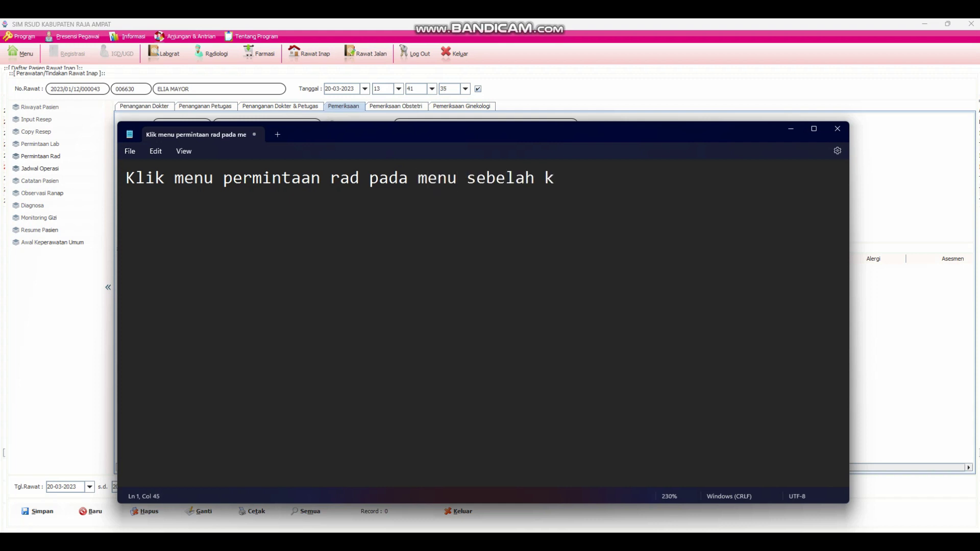
Step: Return to the hospital system and open the patient's radiology request form (Permintaan Rad)
click(33, 328)
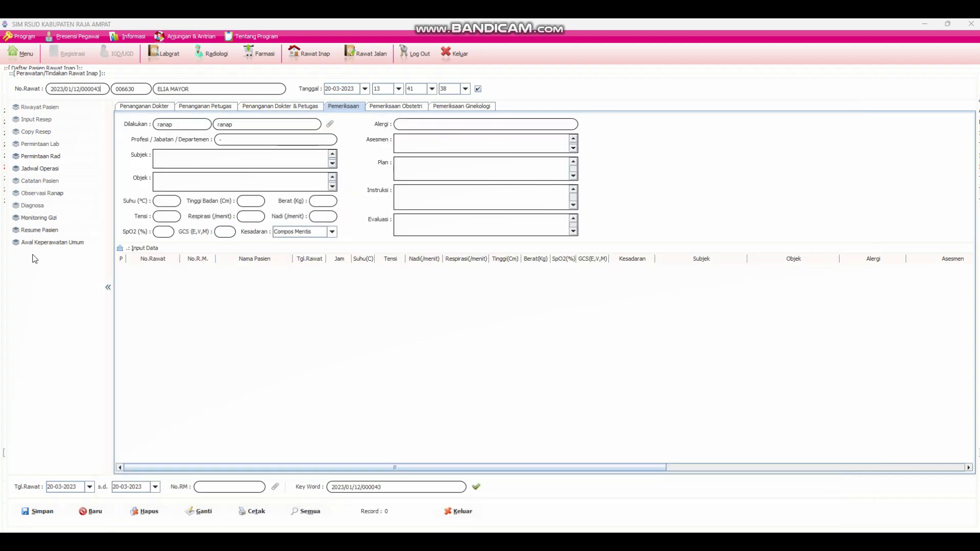
click(55, 156)
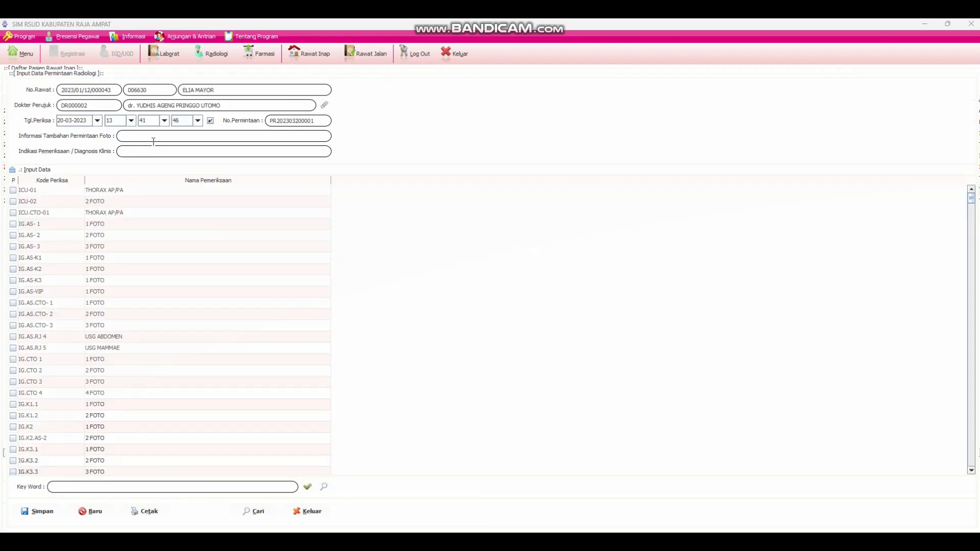
Step: Switch to Notepad and replace the note with the line "Seperti pada permintaa lab"
key(alt+Tab)
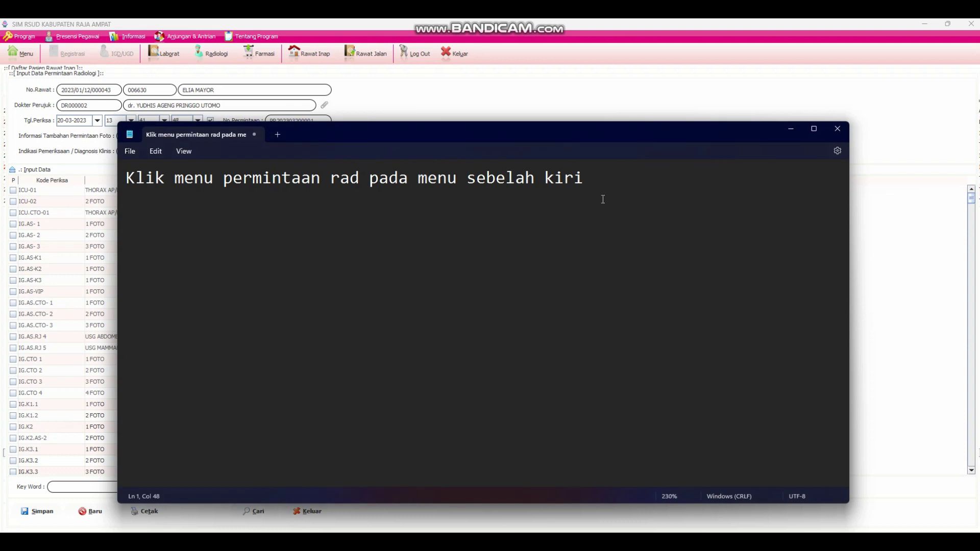
drag(604, 201, 49, 199)
text(Sepert)
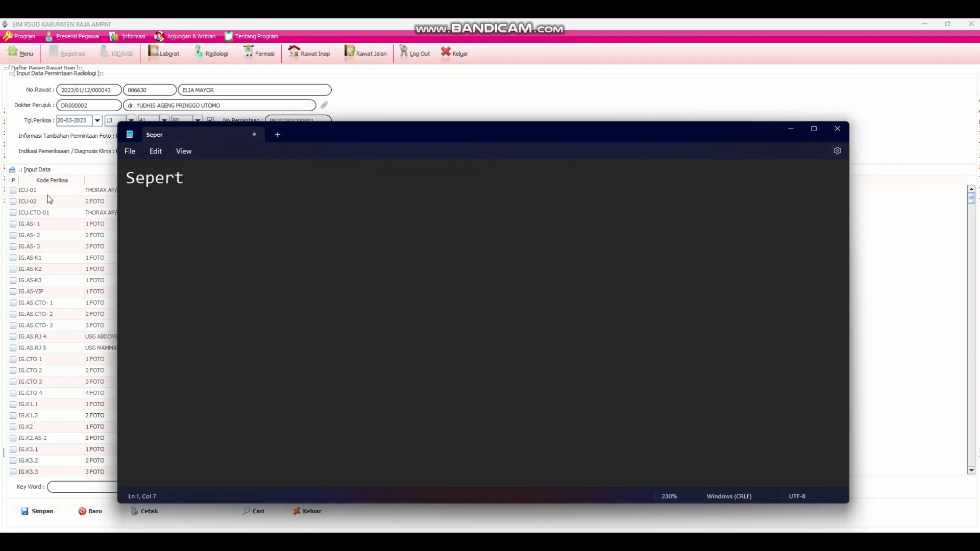
text(i pada perminta)
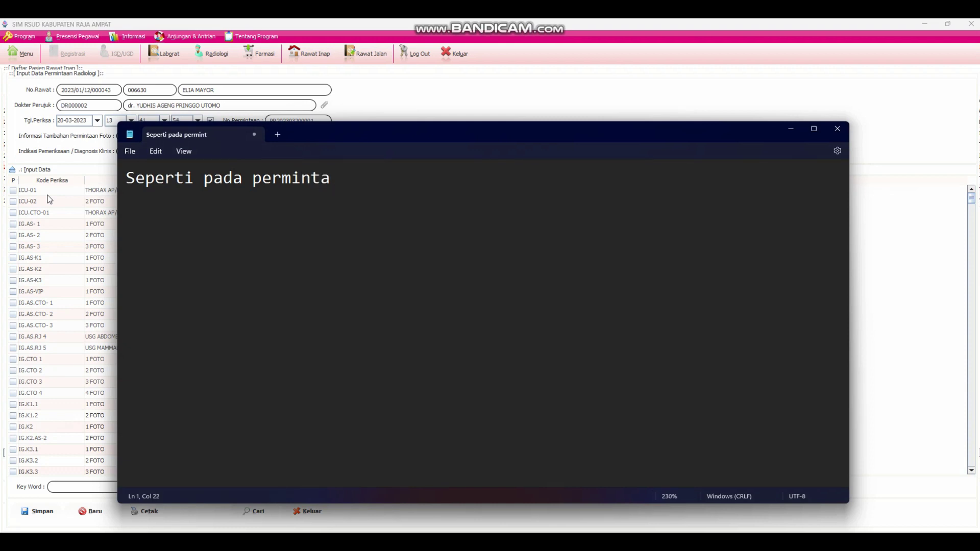
text(a lab)
key(Return)
Step: Write "isi informasi tambahan dan indikasi pemeriksaan" as the second line of the note
text(isi inf)
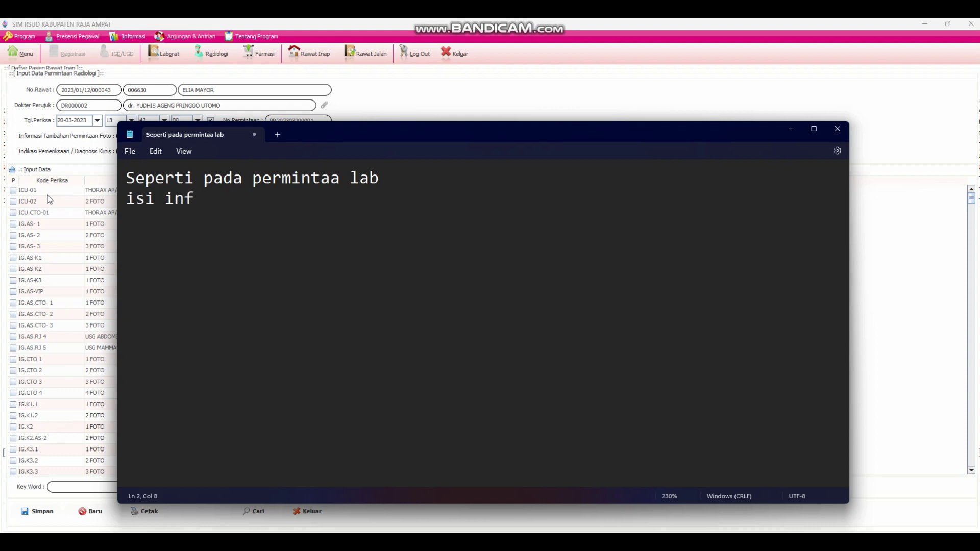
text(ormasi )
text(tamba)
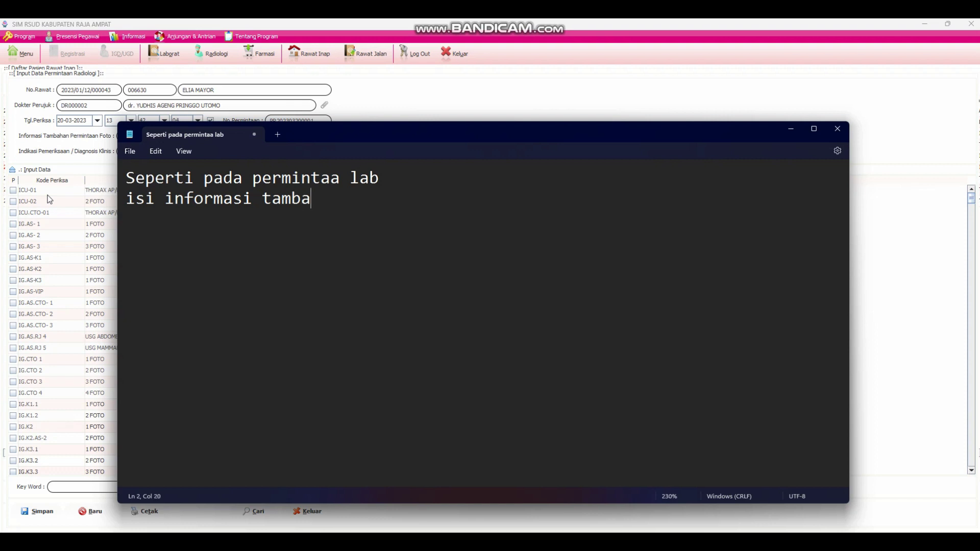
text(hnn dan i)
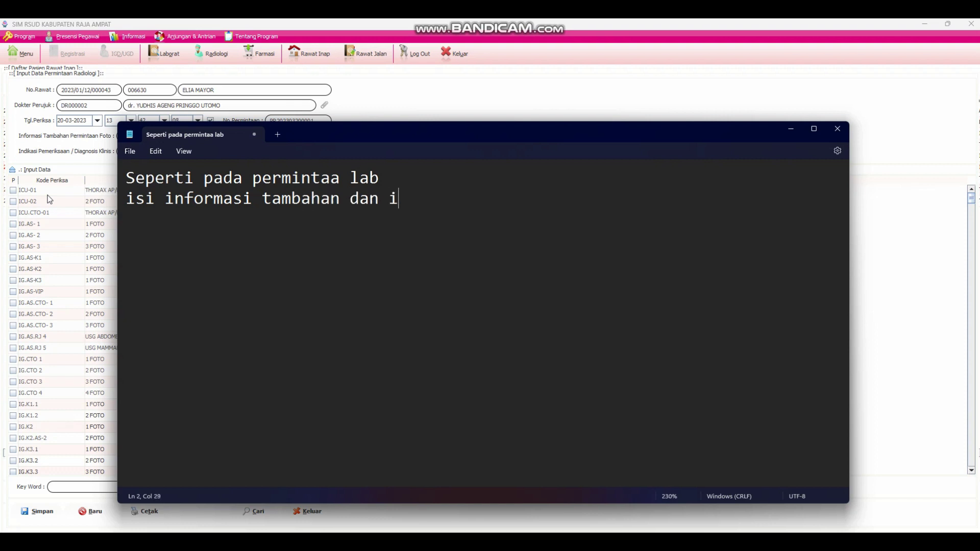
text(ndikasi )
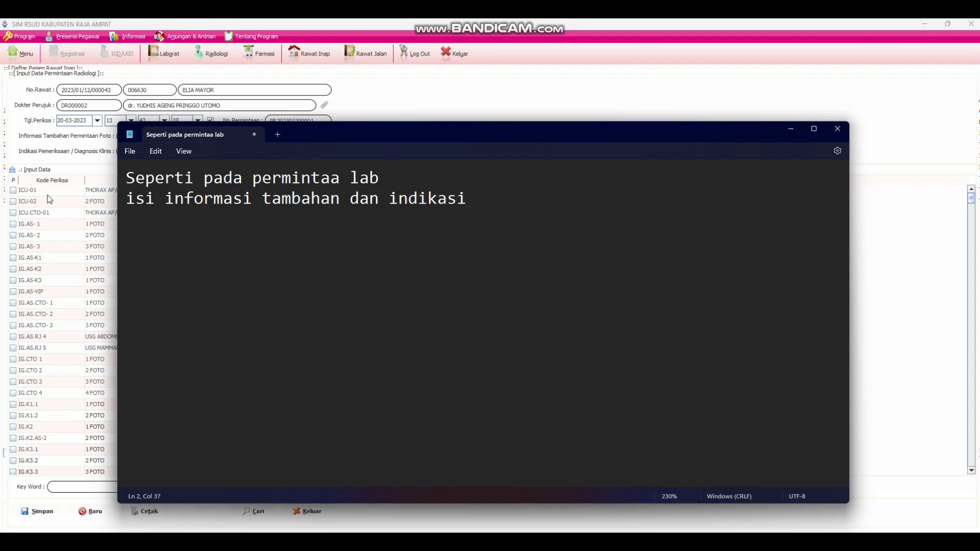
text(pemeriksaan)
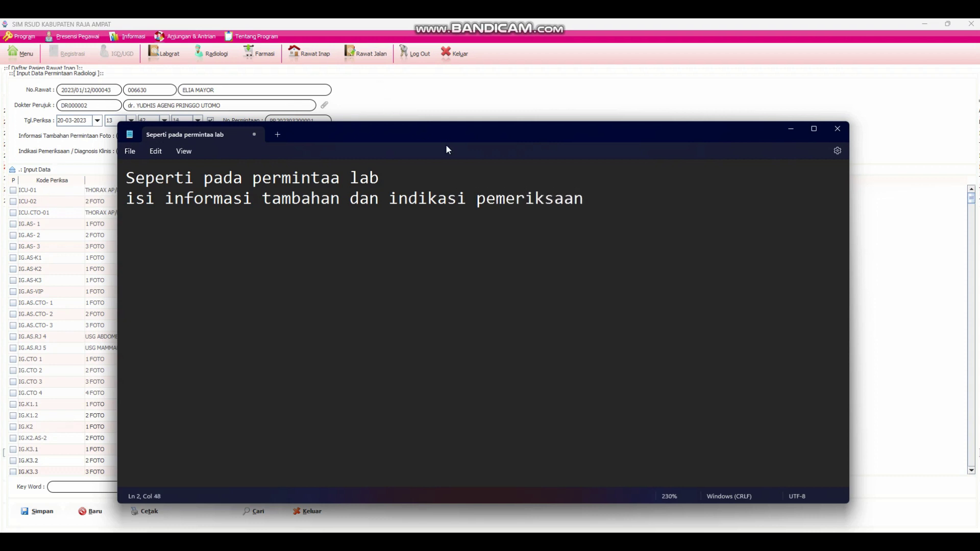
Step: Uncover the radiology request fields, then enter "-" as additional photo information and "thorax" as the examination indication
drag(446, 142, 449, 224)
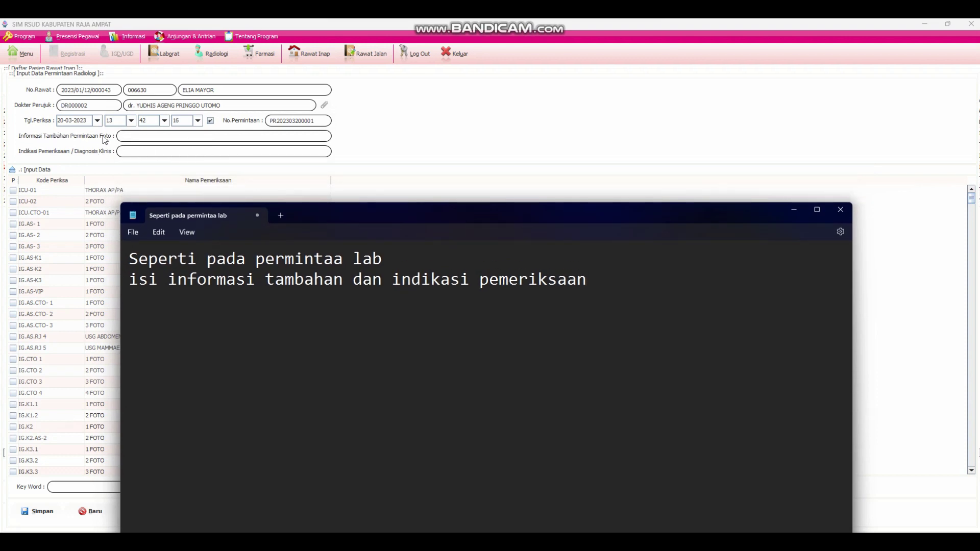
click(144, 135)
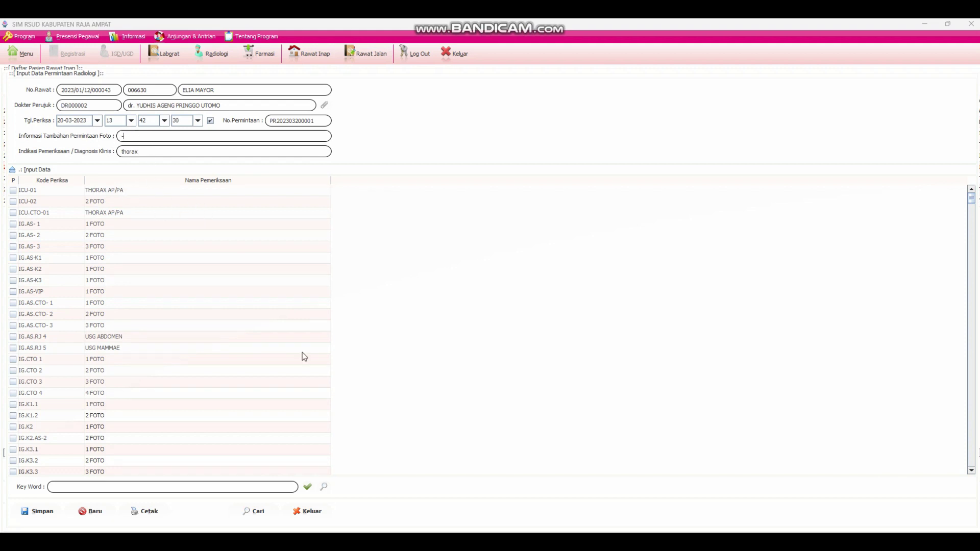
Step: Switch to Notepad, move its window off the examination list and replace the note with "Jika menu pemeriksaan"
key(alt+Tab)
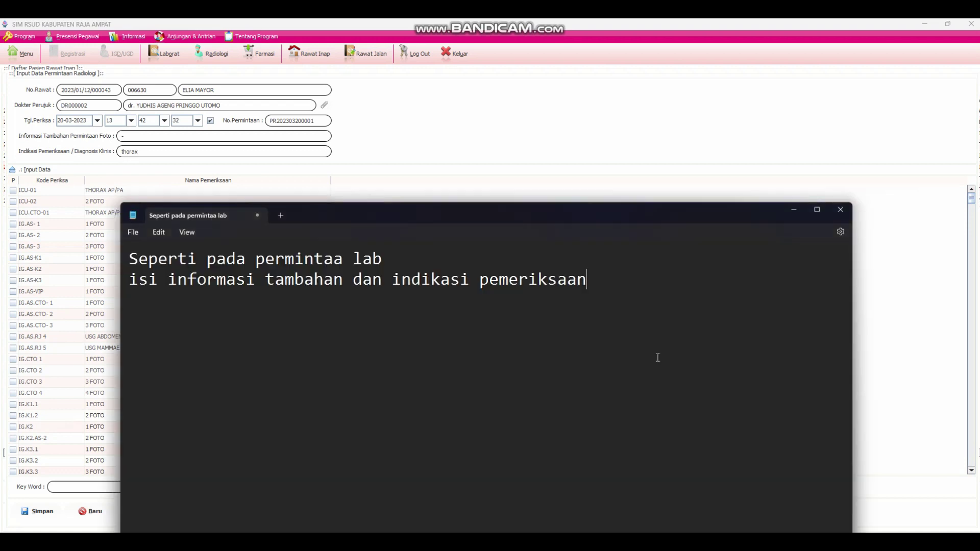
drag(508, 220, 678, 98)
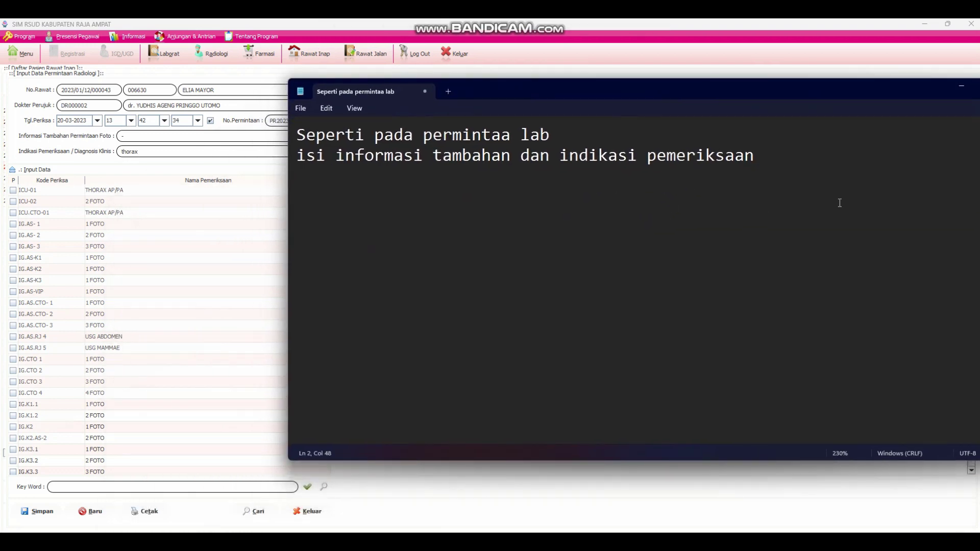
drag(809, 162, 282, 120)
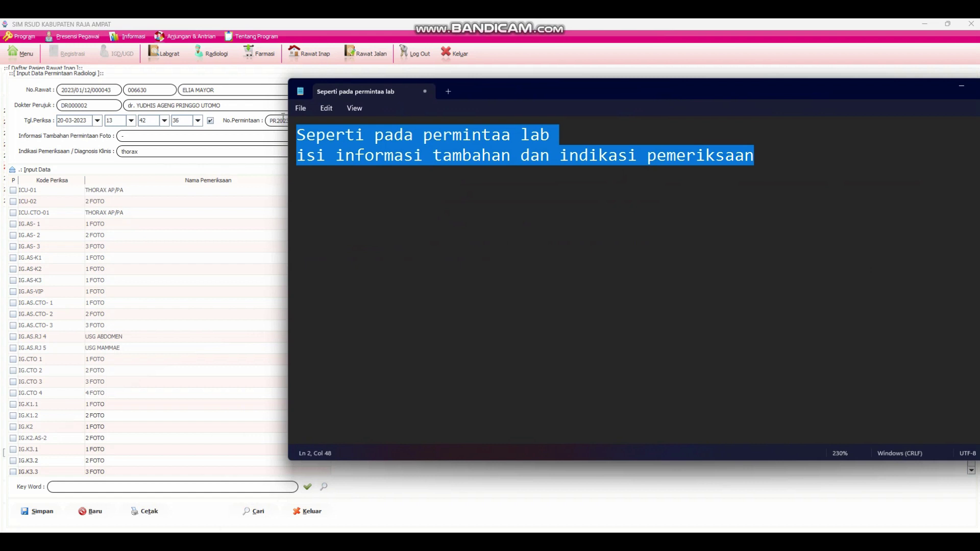
text(Jika me)
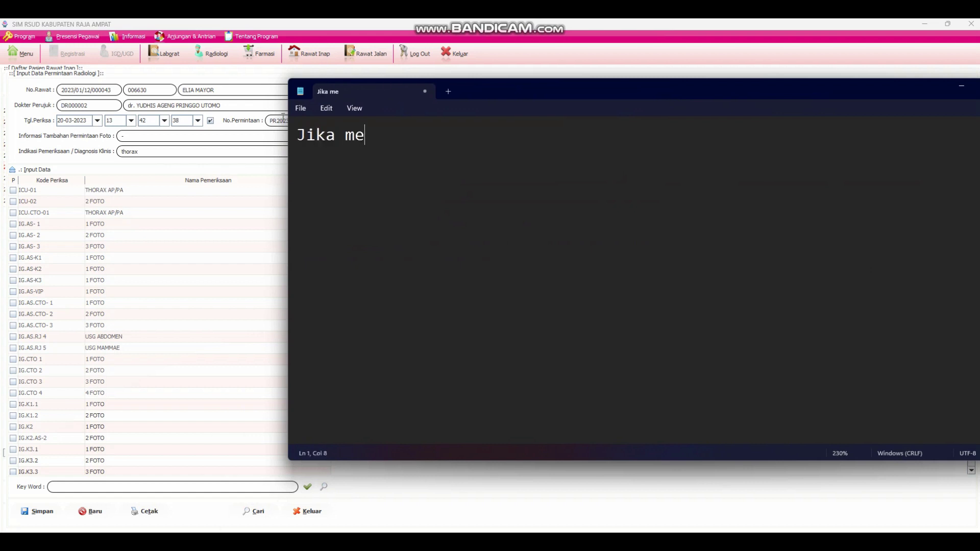
text(nu peme)
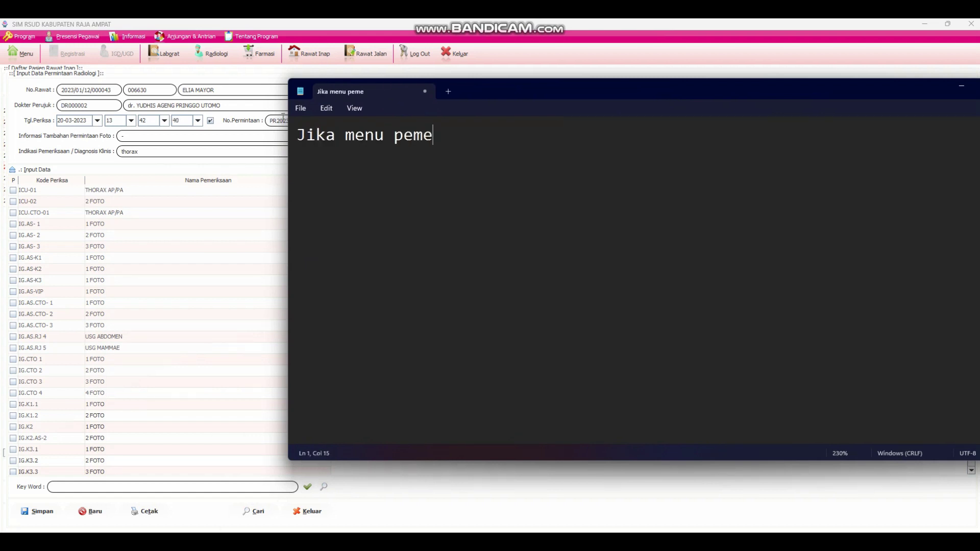
text(riksaan)
Step: Change the word "menu" to "data" in the note's first line
click(388, 139)
key(BackSpace)
key(BackSpace)
key(BackSpace)
key(BackSpace)
text(da)
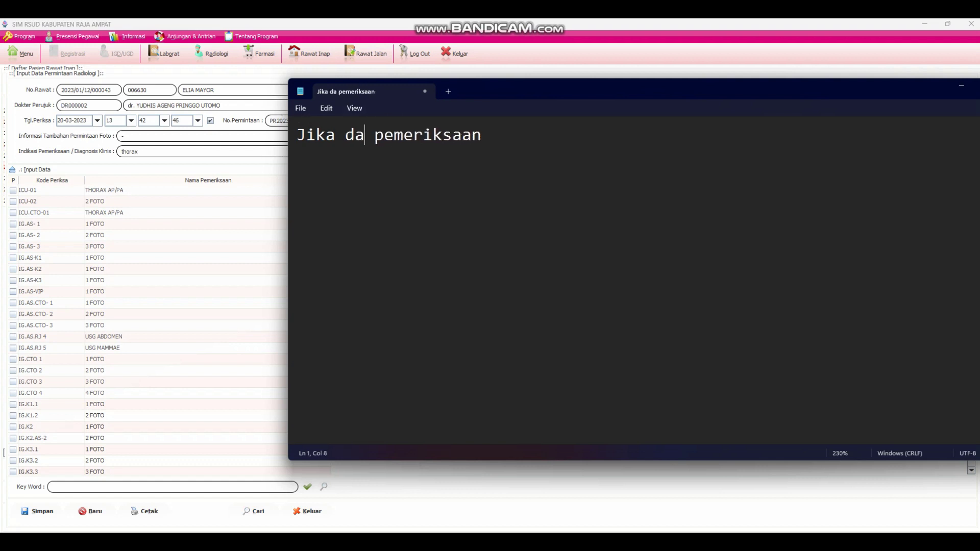
text(ta)
Step: Complete the note as "Jika data pemeriksaan tidak muncul" and "klik icon kaca pembesar" on two lines, then switch to the hospital system
key(End)
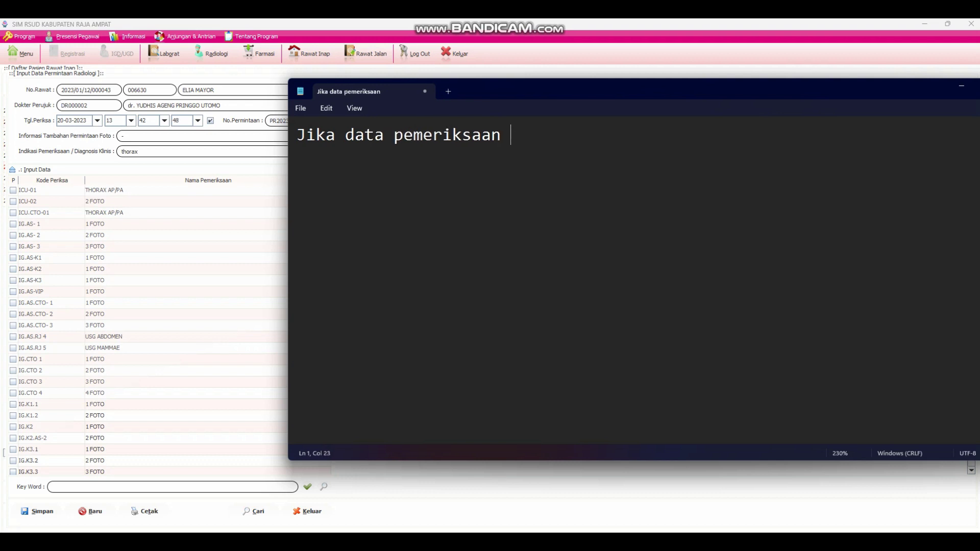
text(tidak mu)
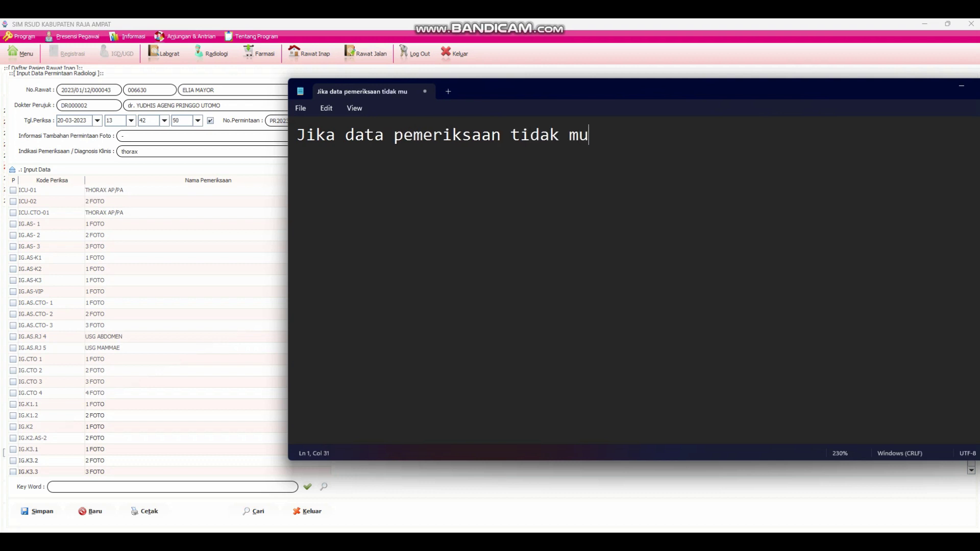
text(ncul)
key(Return)
text(klik)
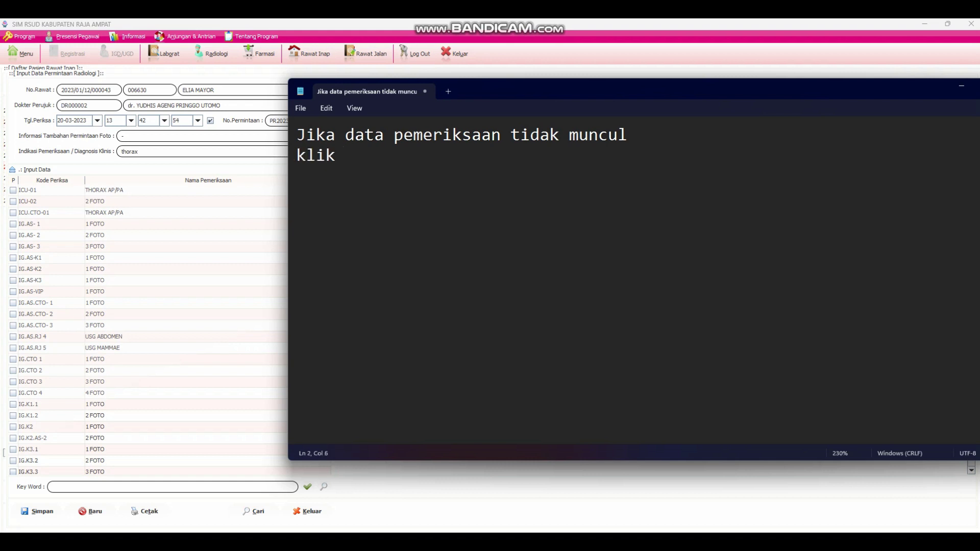
text( icon kaca pembesa)
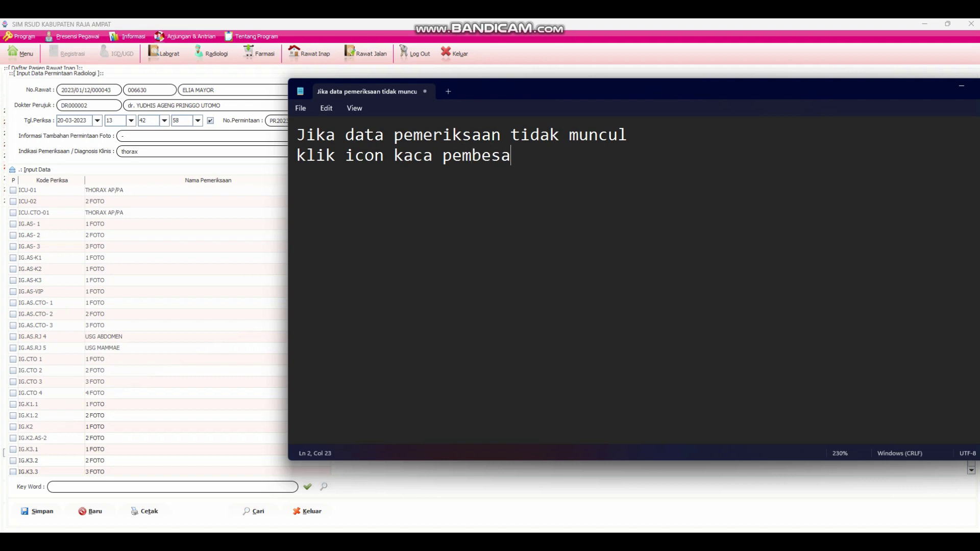
text(r)
click(482, 527)
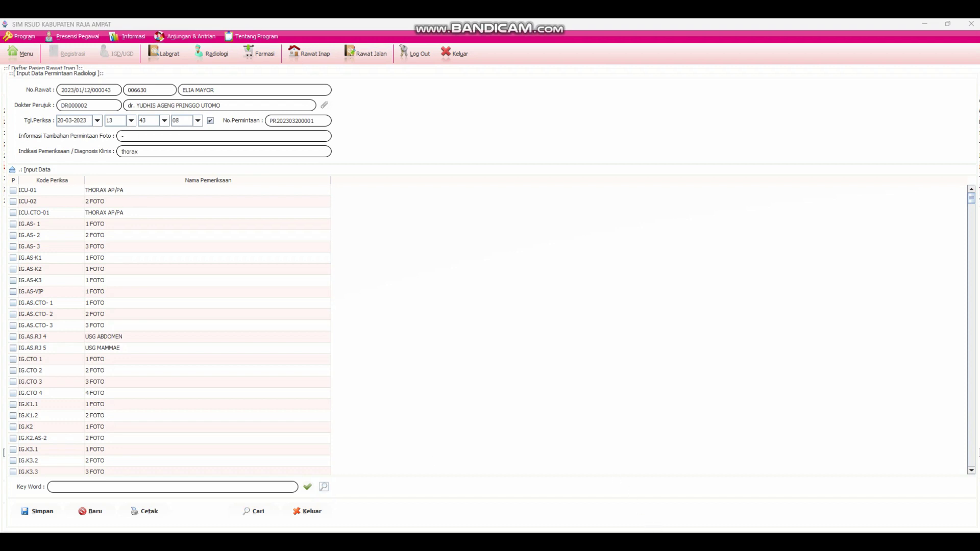
Step: Switch to Notepad and replace the whole note with "kemudian pilih pemeriksaannya"
key(alt+Tab)
drag(553, 158, 276, 117)
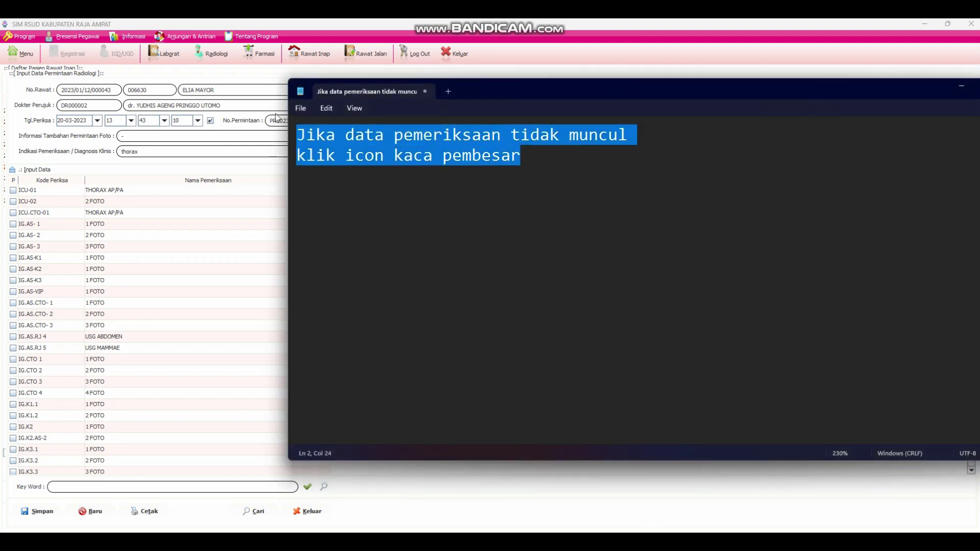
text(kemudia)
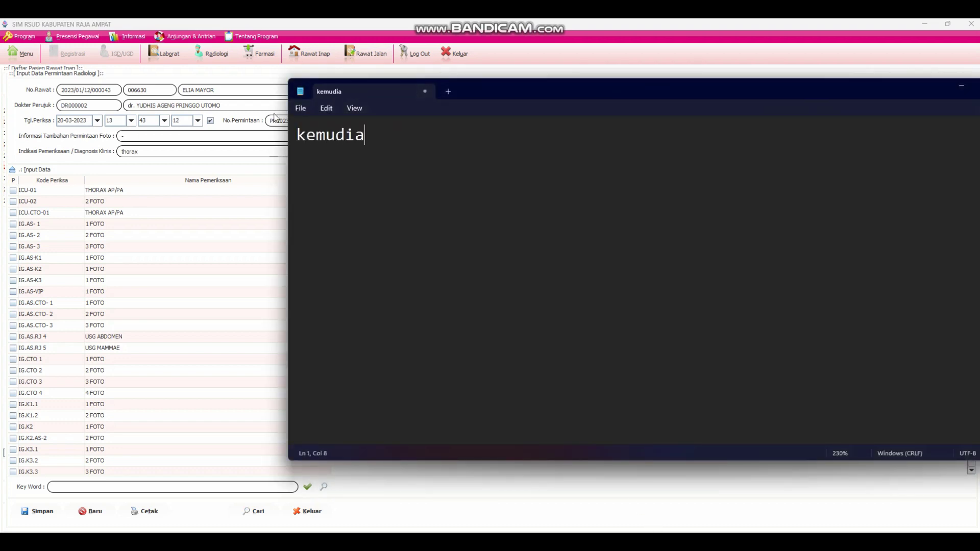
text(n pilih )
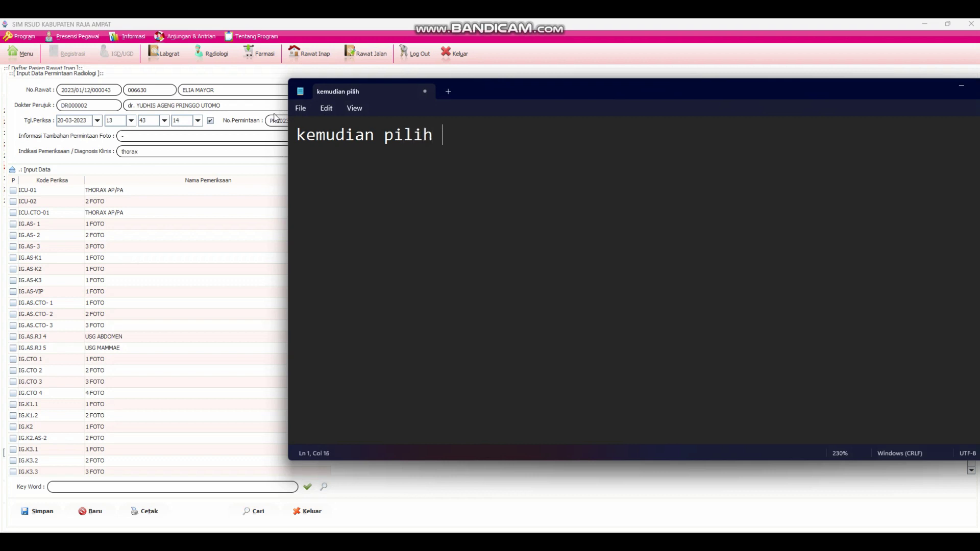
text(pemeriks)
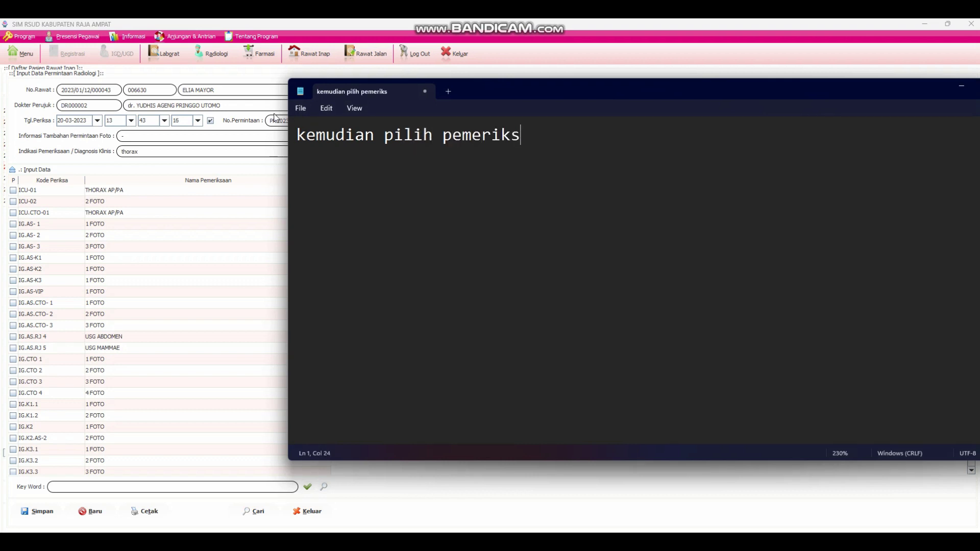
text(aannya)
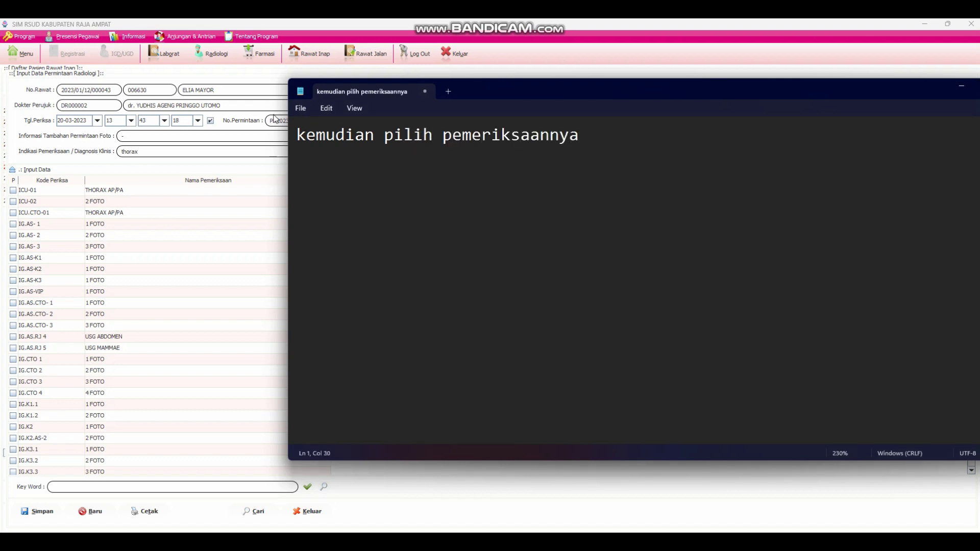
Step: Switch to the hospital system and tick the ICU-01 THORAX AP/PA examination in the radiology request
click(89, 202)
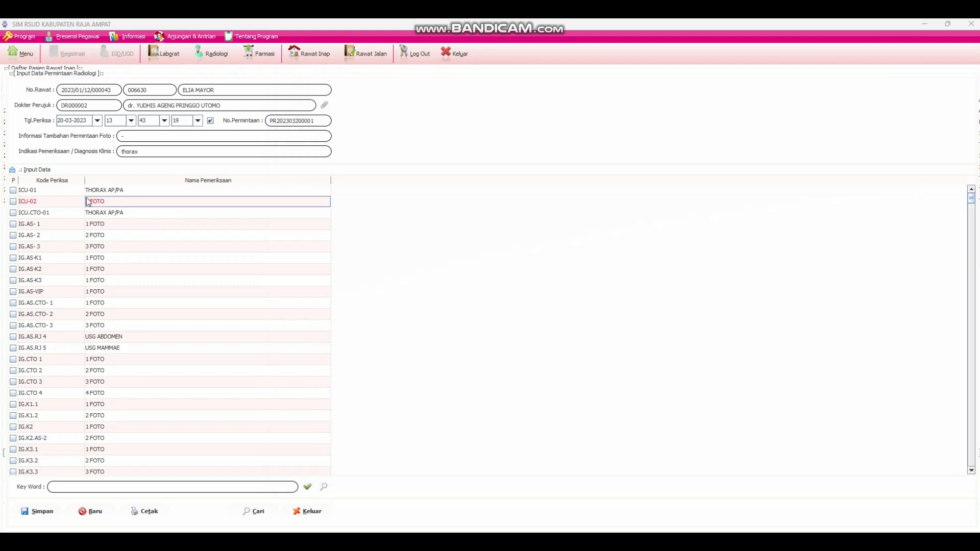
click(140, 153)
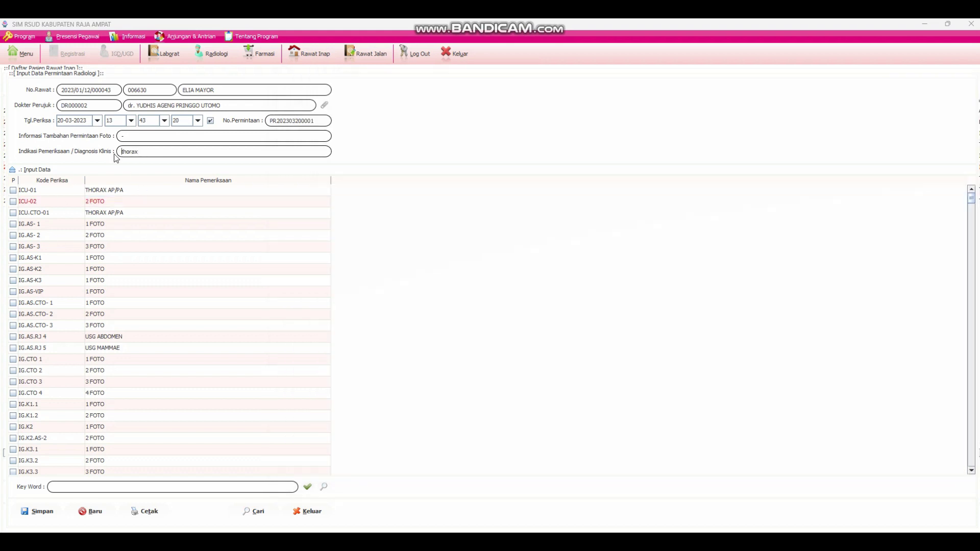
click(13, 190)
Step: Replace the Notepad note with "centang kemudian simpan", then start saving the radiology request in the hospital system
key(alt+Tab)
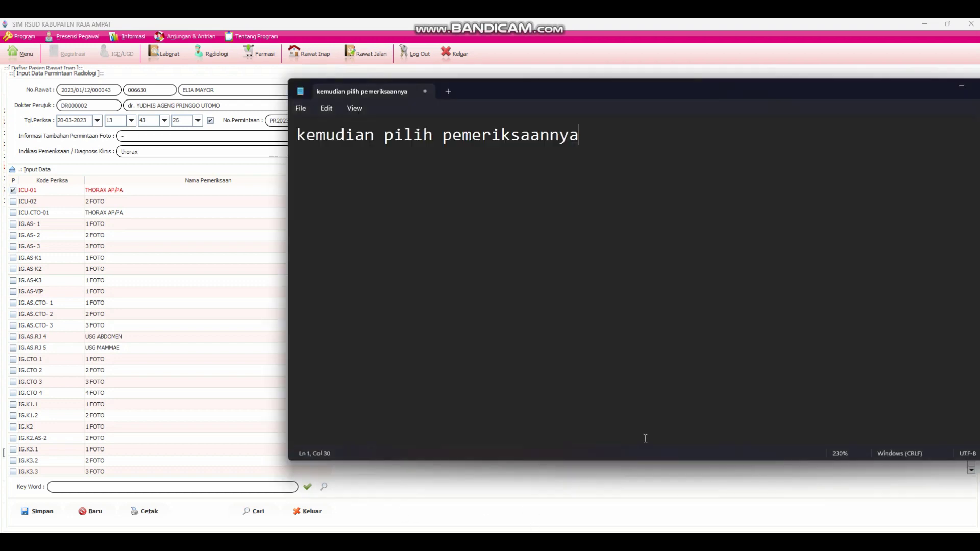
drag(580, 135, 292, 137)
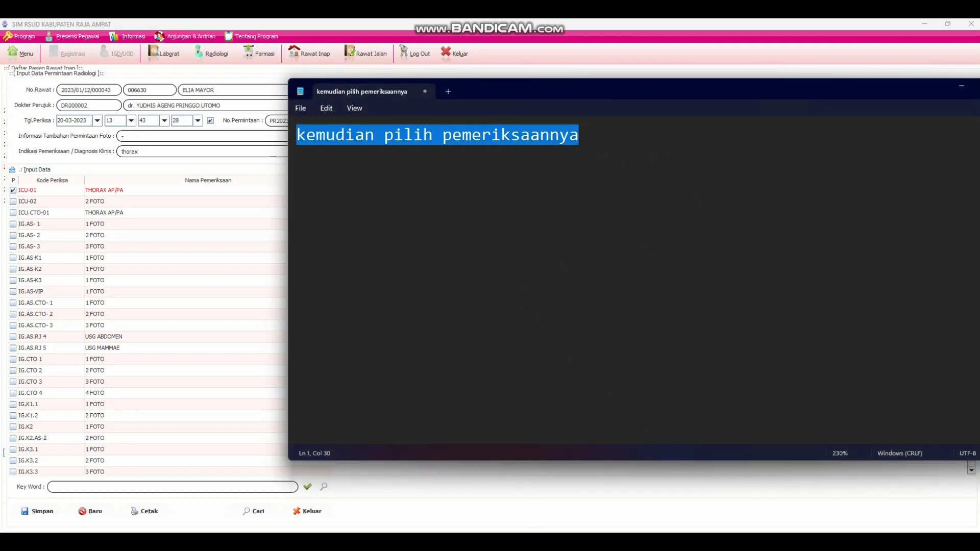
text(centang)
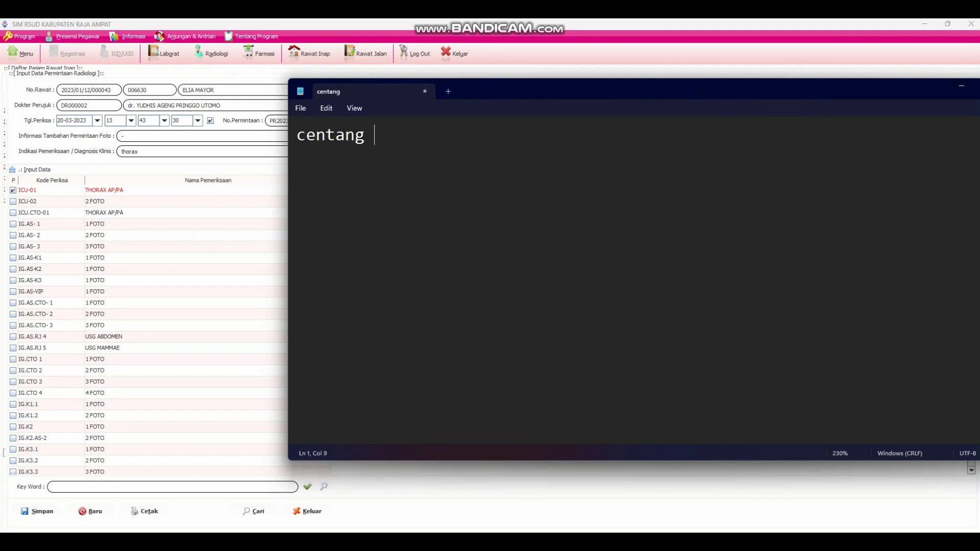
text( kemudian)
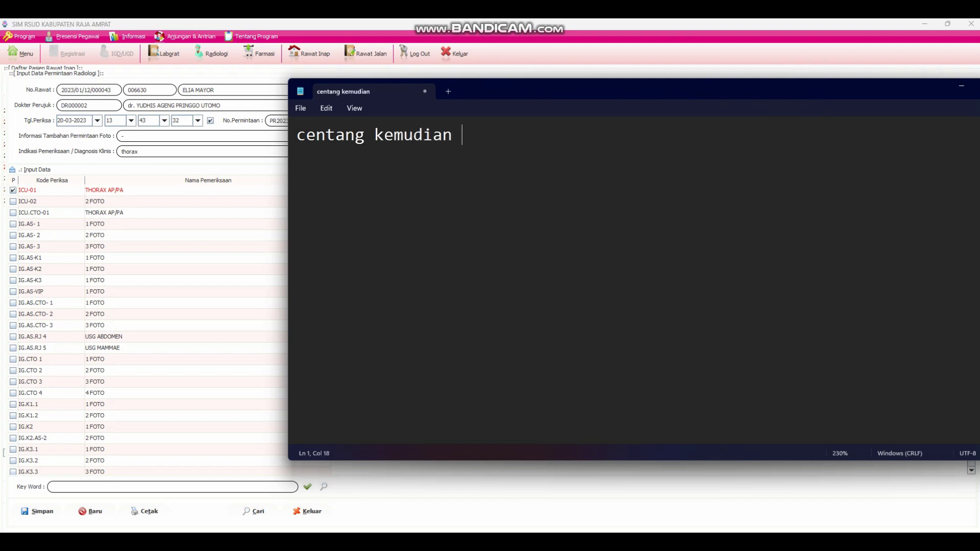
text( simpan)
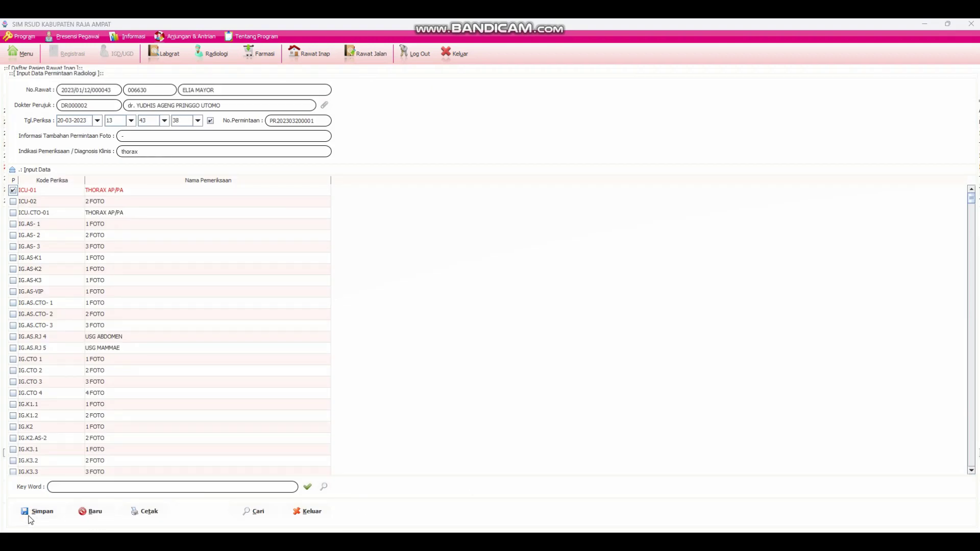
click(49, 515)
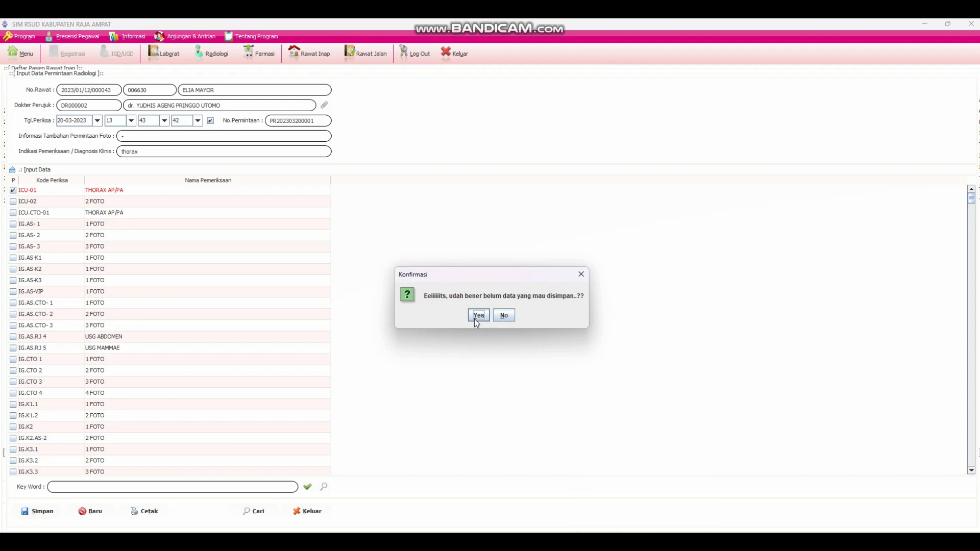
Step: Switch to Notepad and replace the note with "pilih yes dan data terkirim ke radiologi"
key(alt+Tab)
drag(520, 135, 272, 125)
text(pilih)
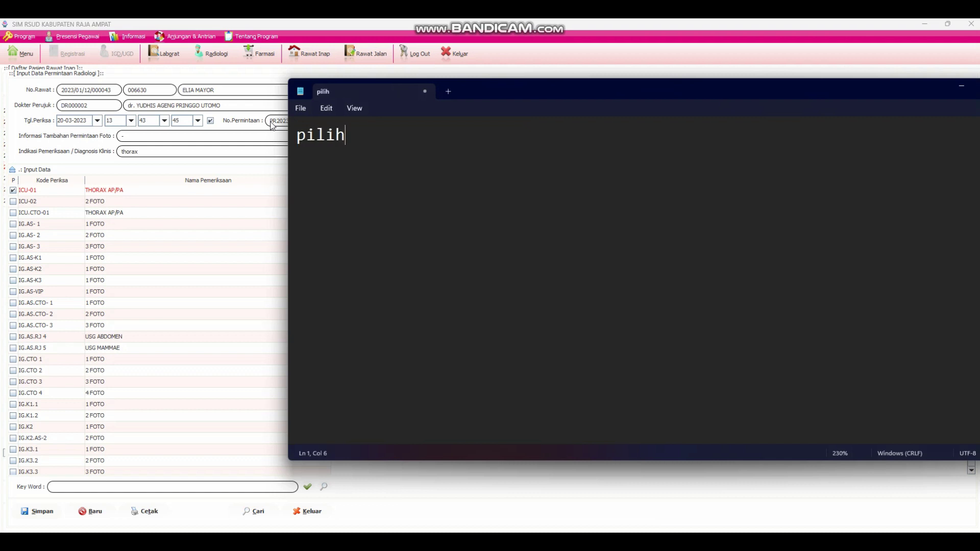
text( yes dan)
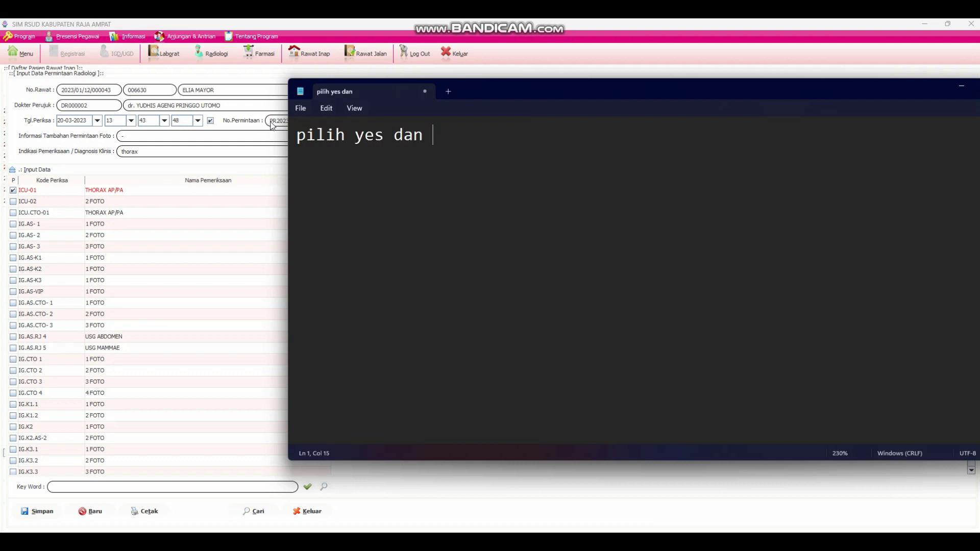
text( data terkirim ke)
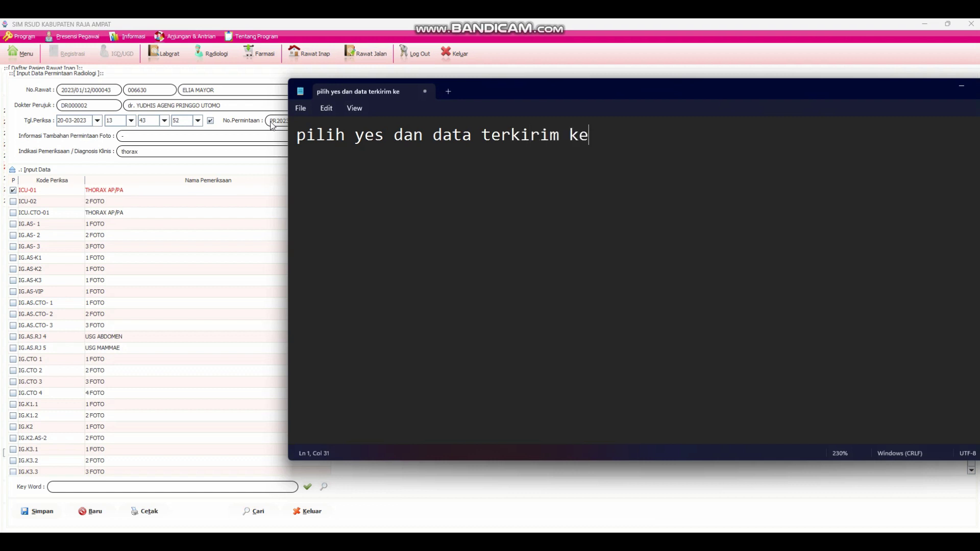
text( radiologi)
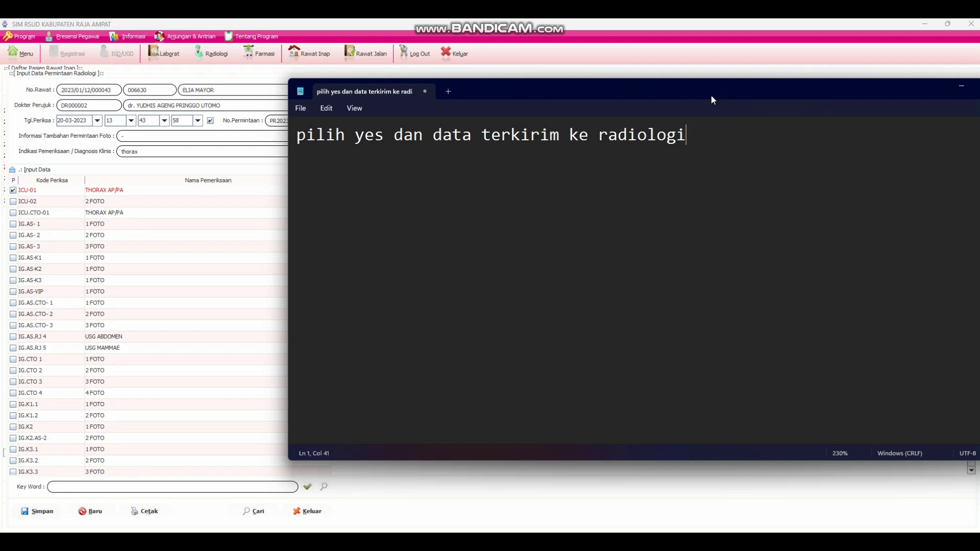
Step: Move the Notepad window below the save confirmation's message and replace the note with "terima kasih"
drag(711, 94, 570, 332)
drag(559, 409, 112, 364)
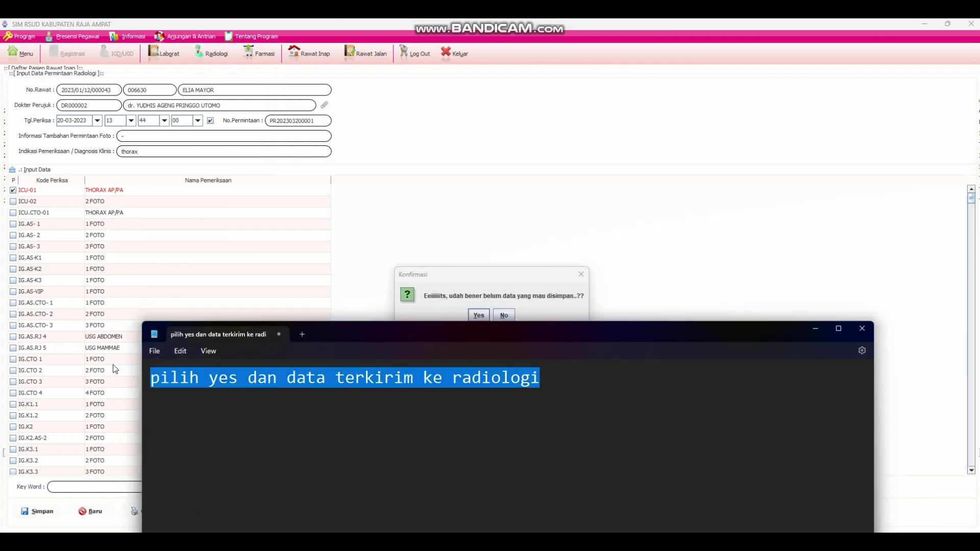
text(terima kasih)
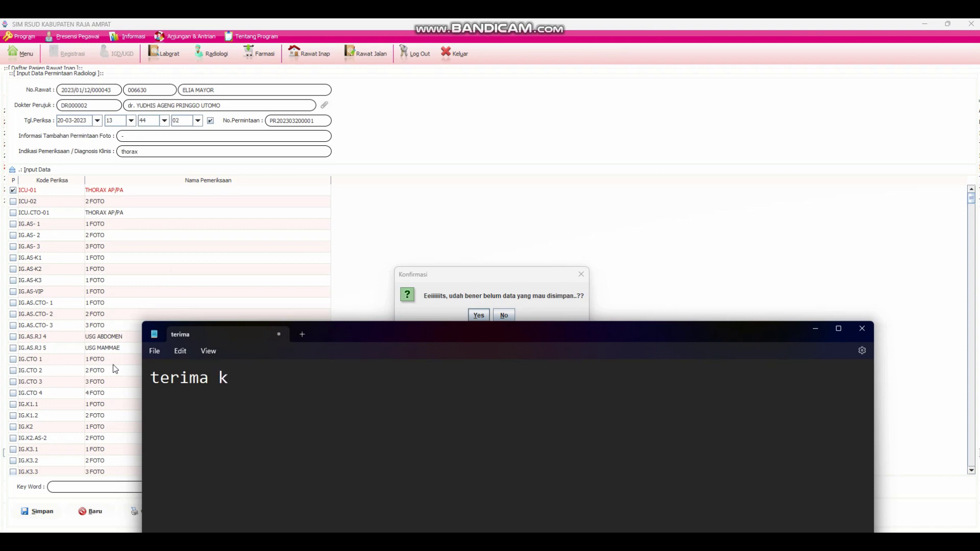